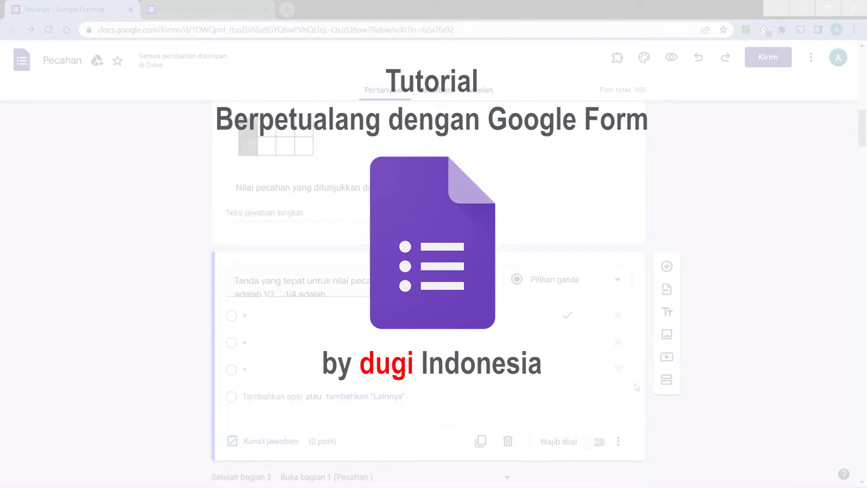
# - Turn on section branching for the required question comparing 1/2 and 1/4 and send all three answer options to Kirim formulir
pyautogui.click(596, 442)
pyautogui.click(618, 442)
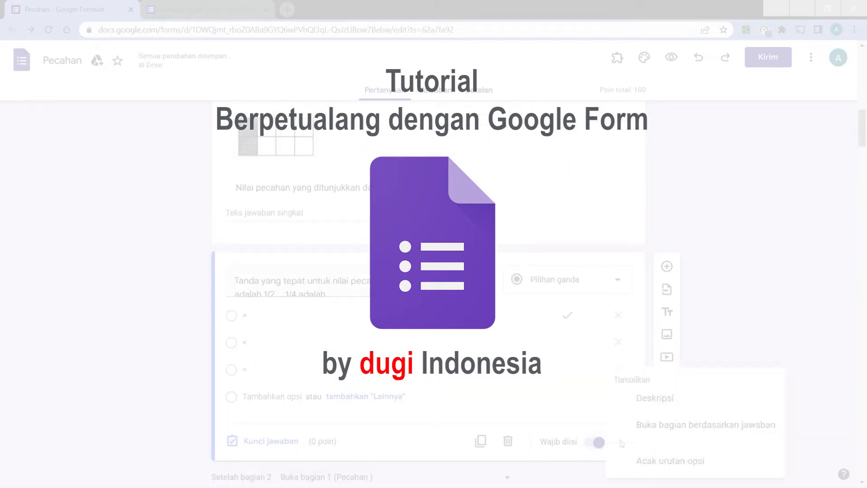
pyautogui.click(687, 424)
pyautogui.click(560, 315)
pyautogui.click(531, 457)
pyautogui.click(560, 343)
pyautogui.click(531, 456)
pyautogui.click(560, 370)
pyautogui.click(516, 457)
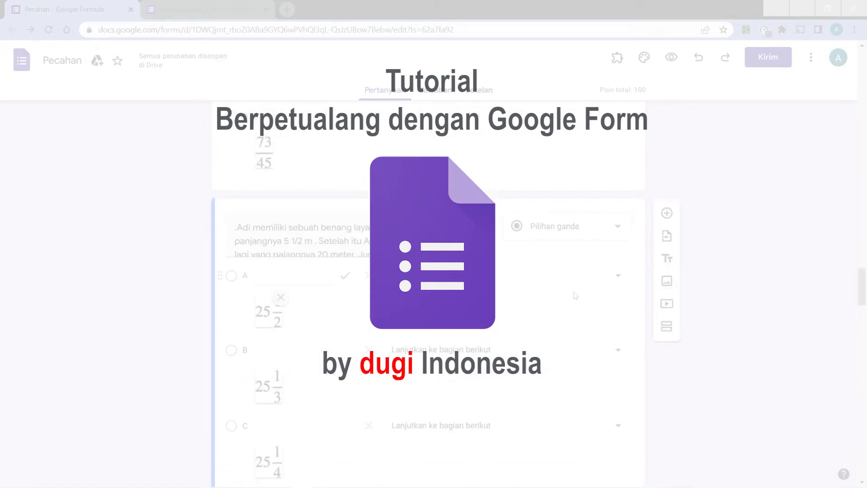
# - Set answer-based section destinations on the kite-string question and on the final fraction-operation question
pyautogui.click(561, 350)
pyautogui.click(557, 434)
pyautogui.scroll(-4, 542, 406)
pyautogui.scroll(-10, 533, 398)
pyautogui.click(616, 437)
pyautogui.click(677, 420)
pyautogui.scroll(4, 606, 317)
pyautogui.click(605, 279)
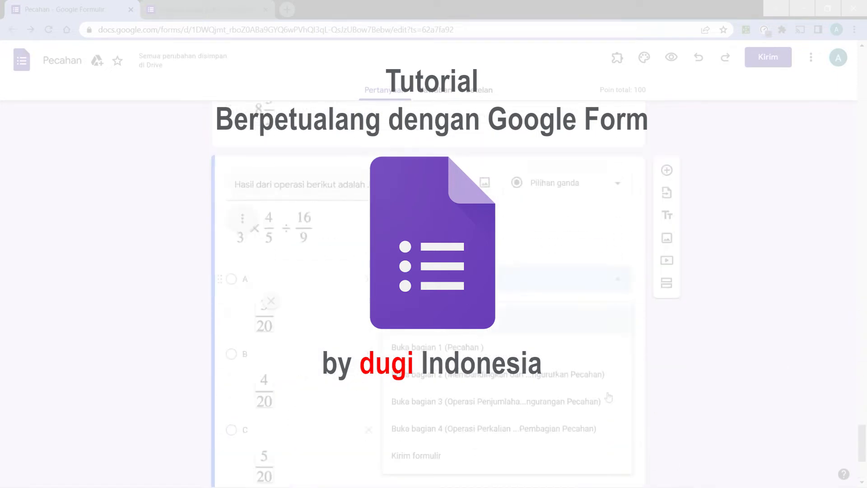
pyautogui.click(582, 381)
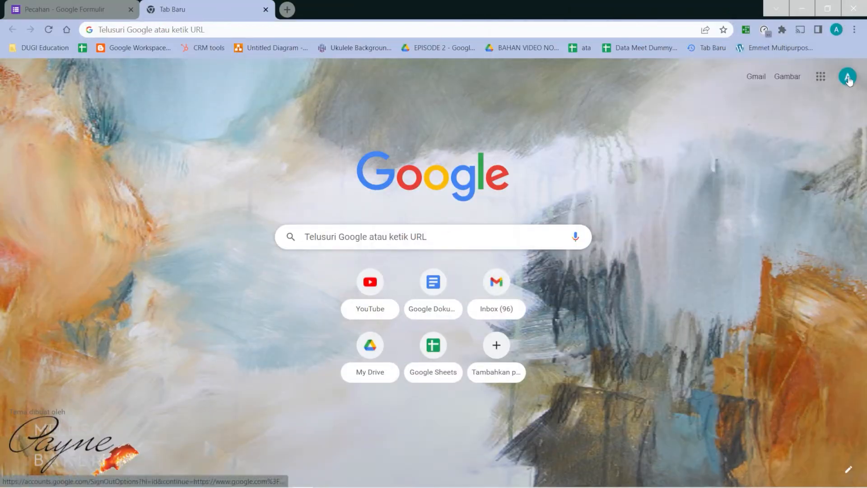
# - Check the signed-in Google account and create a new blank form in Google Forms
pyautogui.click(848, 78)
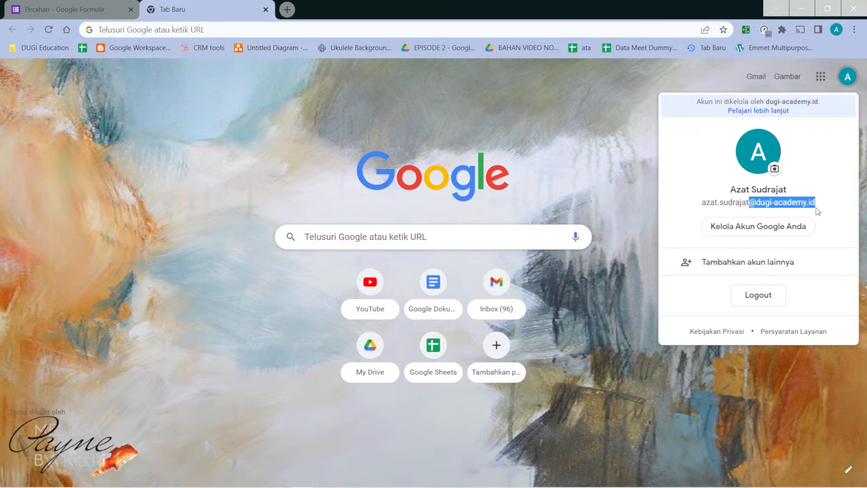
pyautogui.click(644, 224)
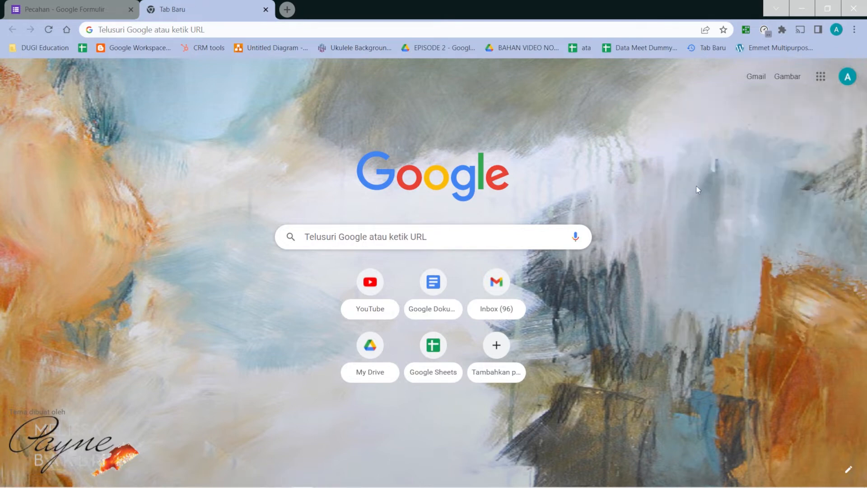
pyautogui.click(821, 77)
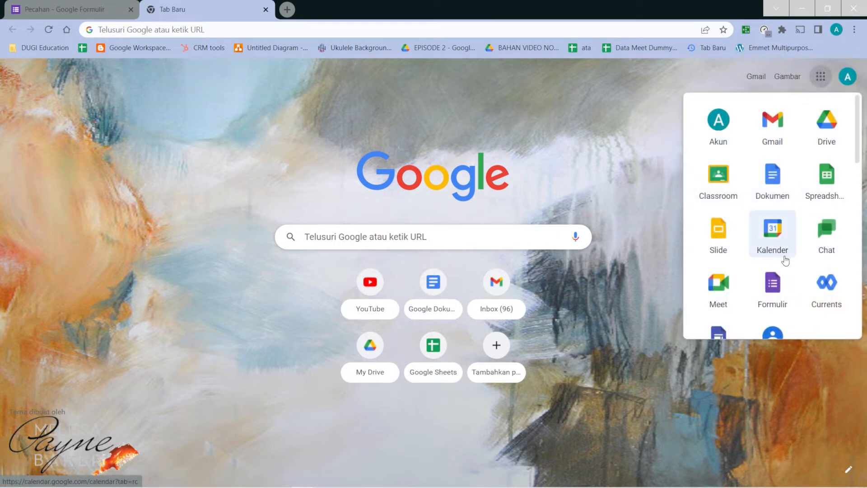
pyautogui.click(782, 288)
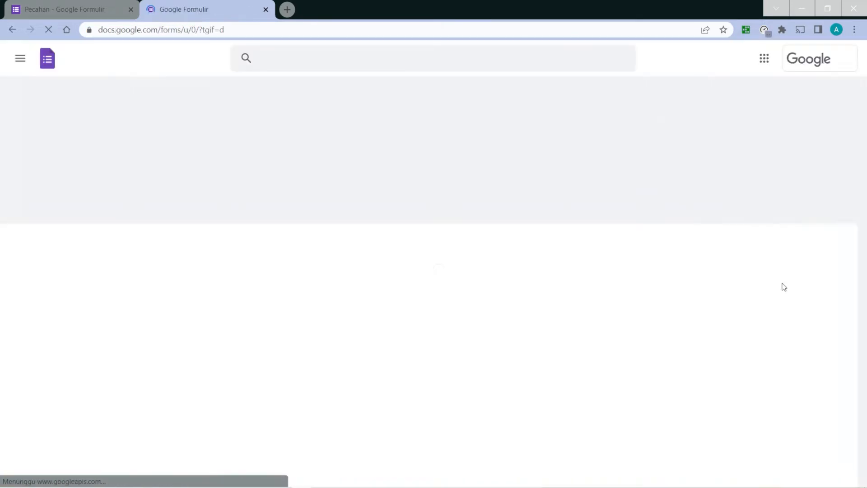
pyautogui.click(158, 171)
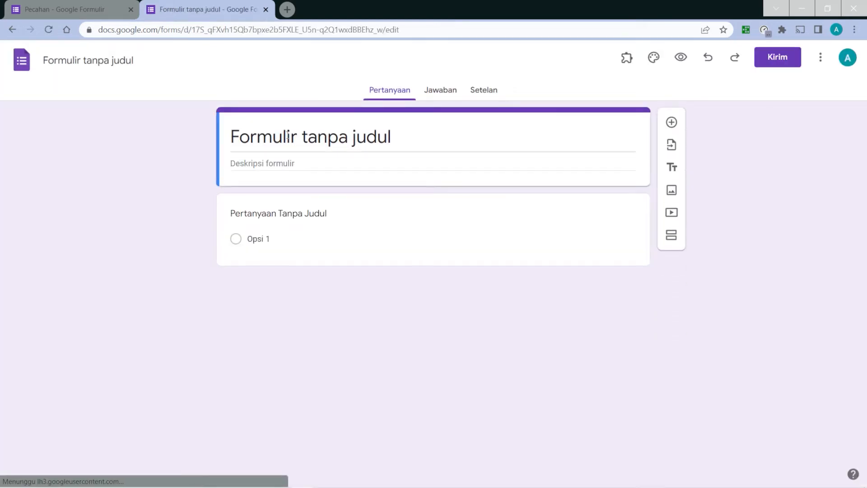
# - Add the options Opsi 2 and Opsi 3 to the untitled multiple-choice question
pyautogui.click(253, 243)
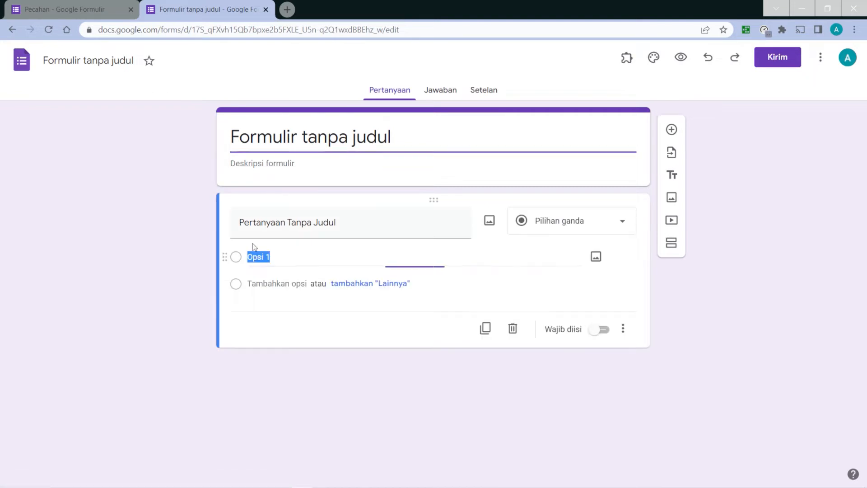
pyautogui.click(269, 289)
pyautogui.click(270, 317)
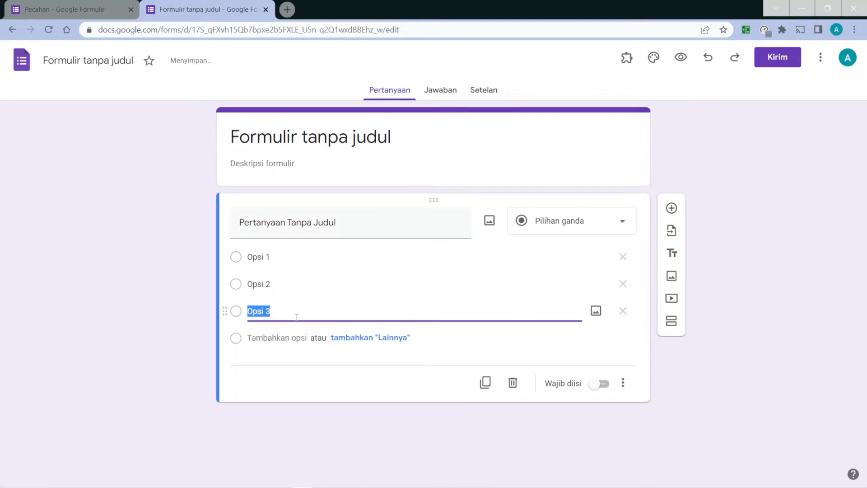
# - Add three new sections after the question in the untitled form
pyautogui.click(673, 326)
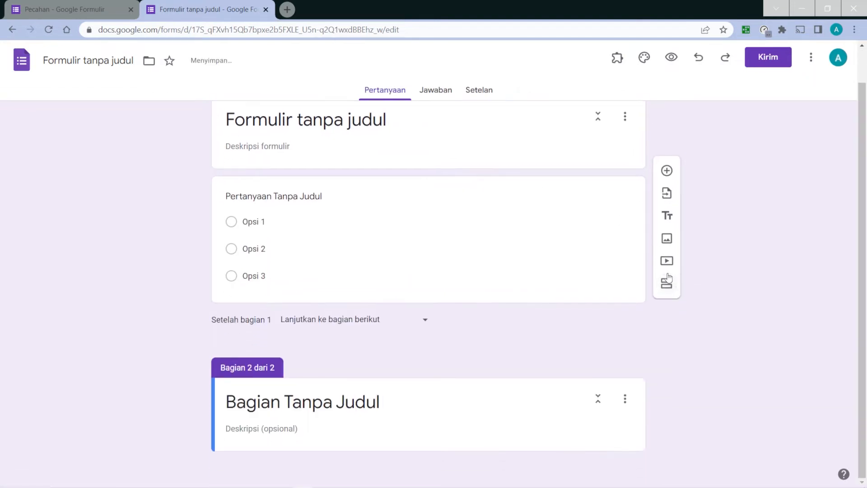
pyautogui.click(670, 282)
pyautogui.click(670, 465)
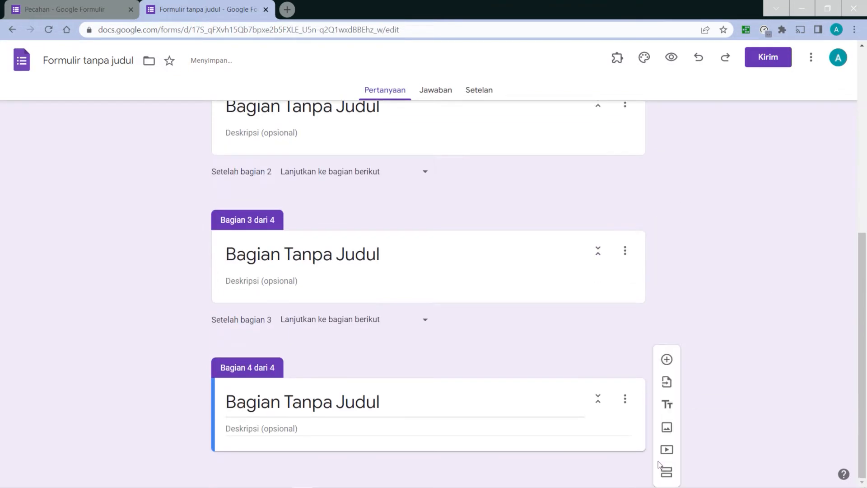
pyautogui.scroll(7, 658, 463)
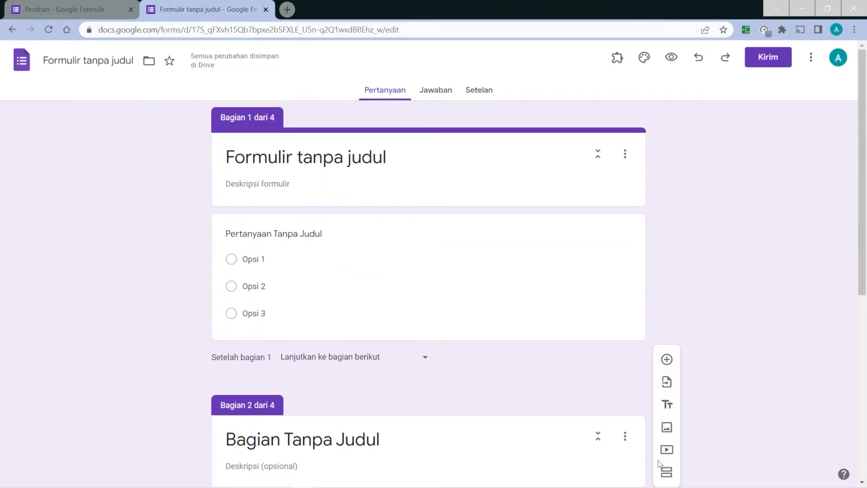
# - Switch to the Pecahan form and make the topic-choice question in its first section required
pyautogui.click(58, 4)
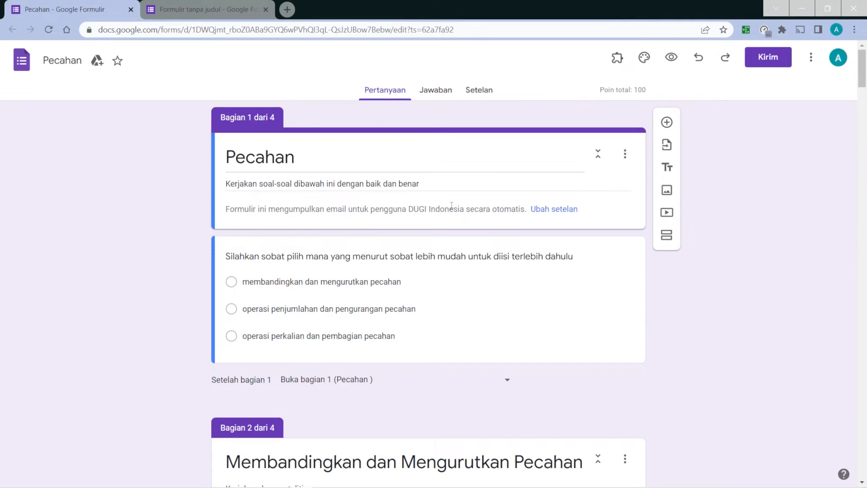
pyautogui.click(584, 314)
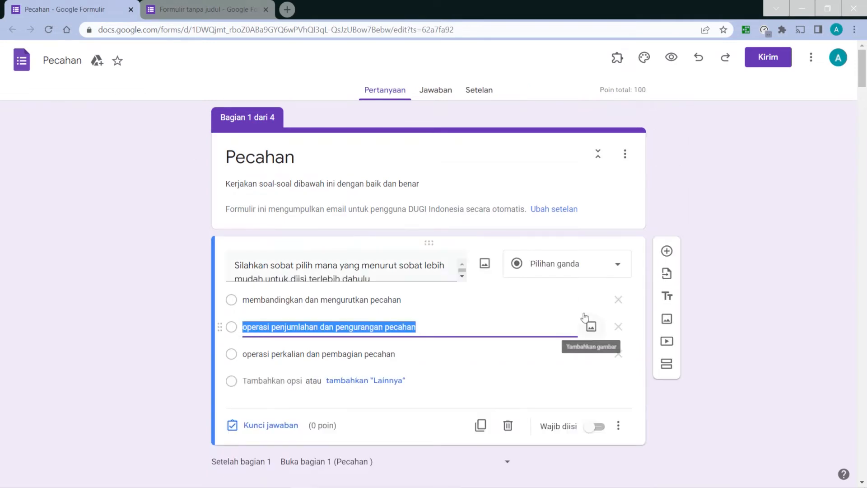
pyautogui.scroll(-5, 584, 311)
pyautogui.scroll(4, 583, 308)
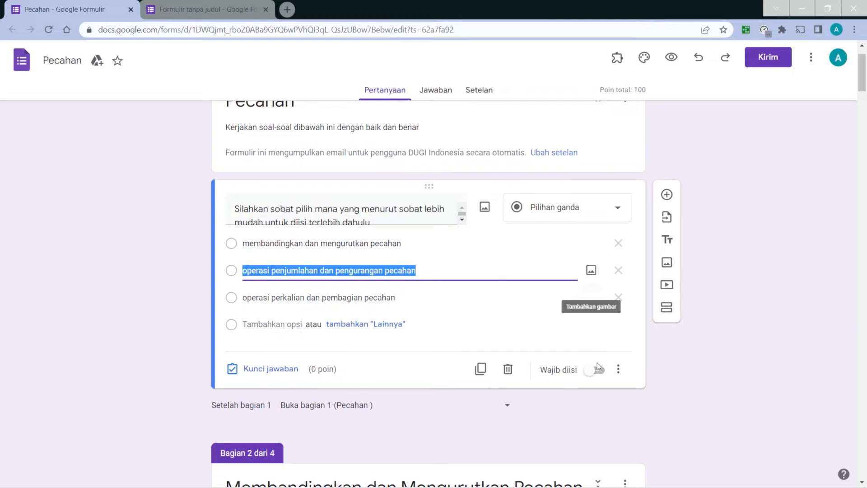
pyautogui.click(600, 373)
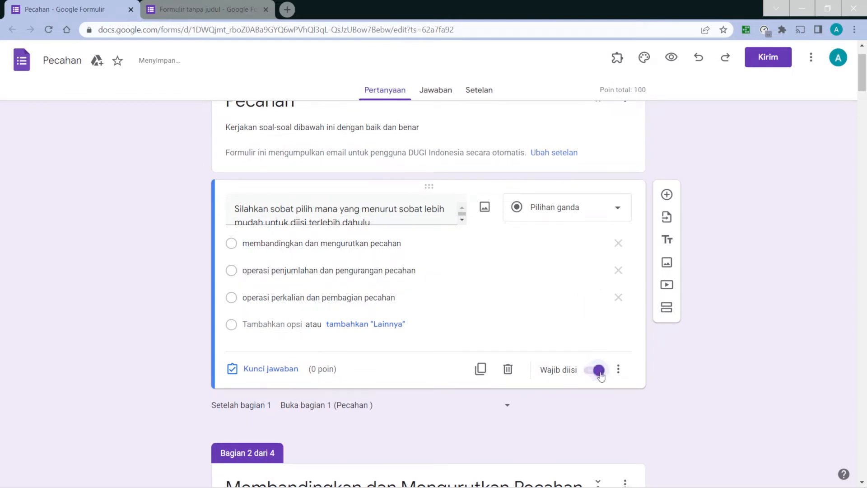
# - Try adding two new sections directly after the topic-choice question in the Pecahan form
pyautogui.click(667, 307)
pyautogui.click(667, 316)
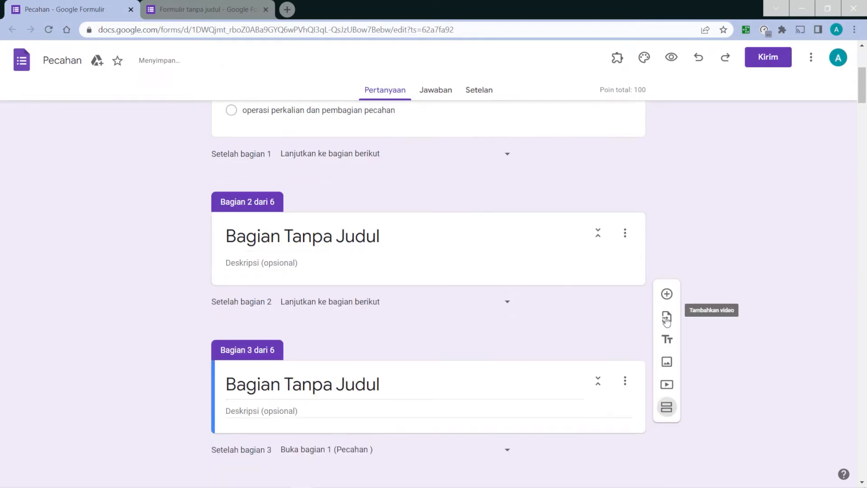
pyautogui.scroll(-3, 325, 342)
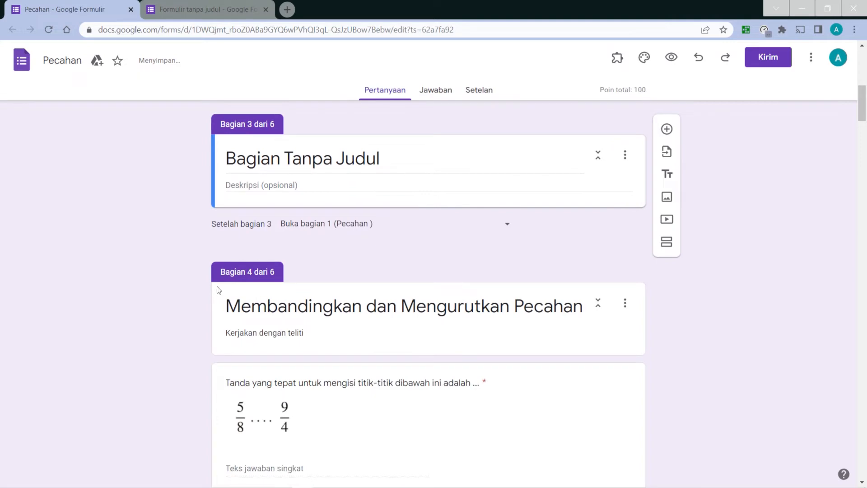
pyautogui.scroll(-15, 282, 280)
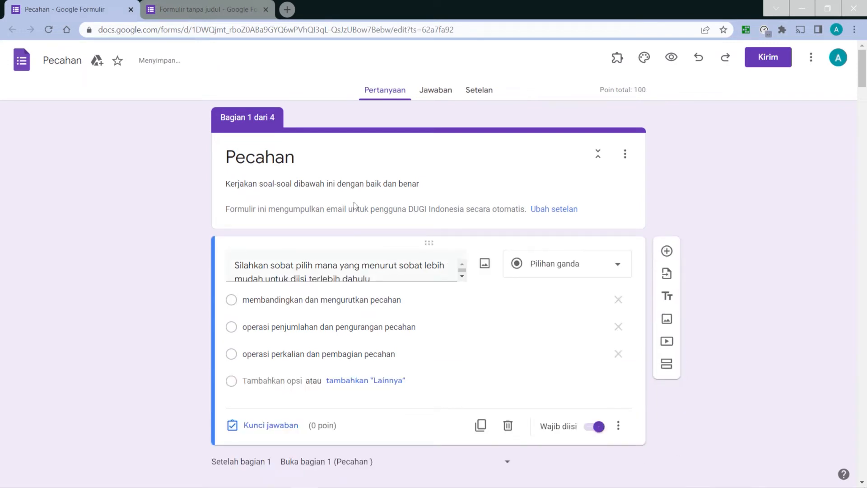
# - Enable answer-based section branching on the topic-choice question and route its first, second and third options to sections 2, 3 and 4 respectively
pyautogui.click(619, 426)
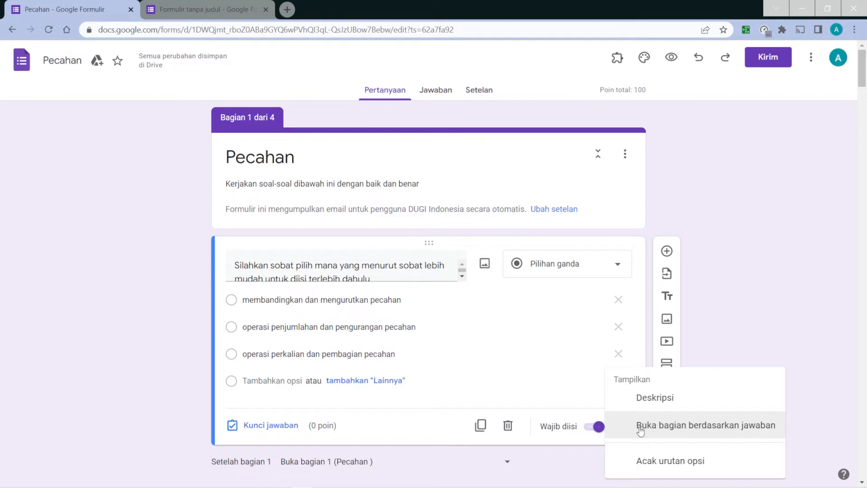
pyautogui.click(641, 426)
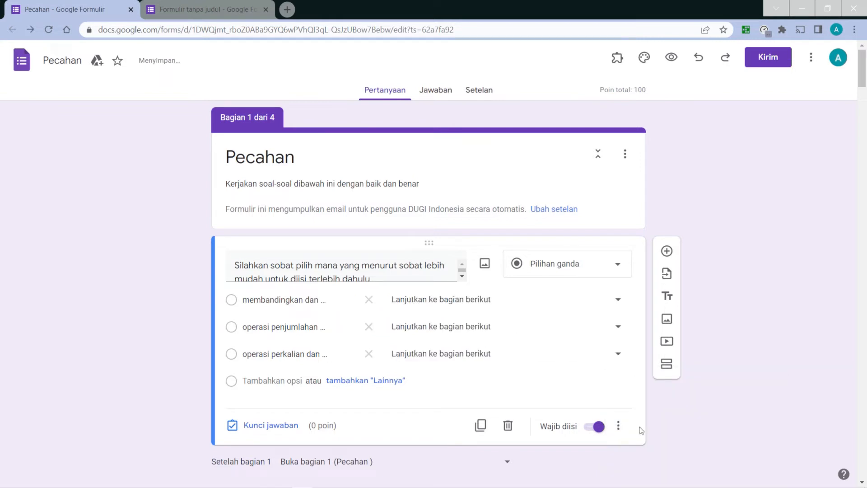
pyautogui.click(616, 301)
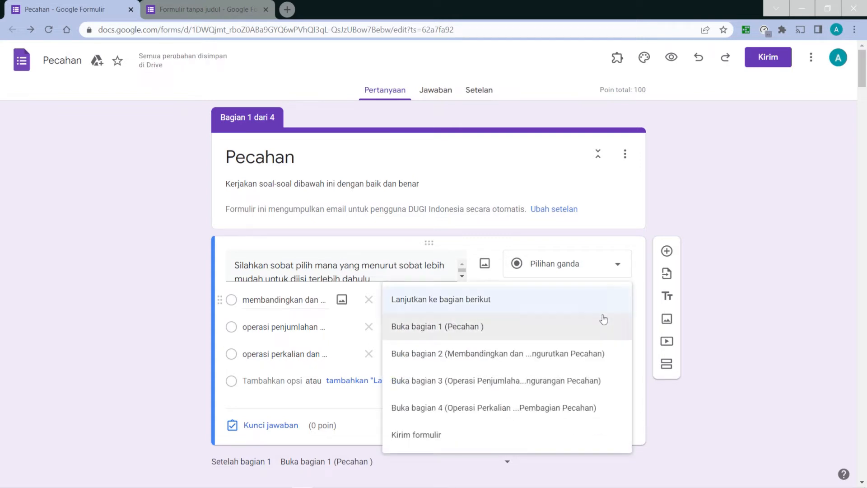
pyautogui.click(583, 354)
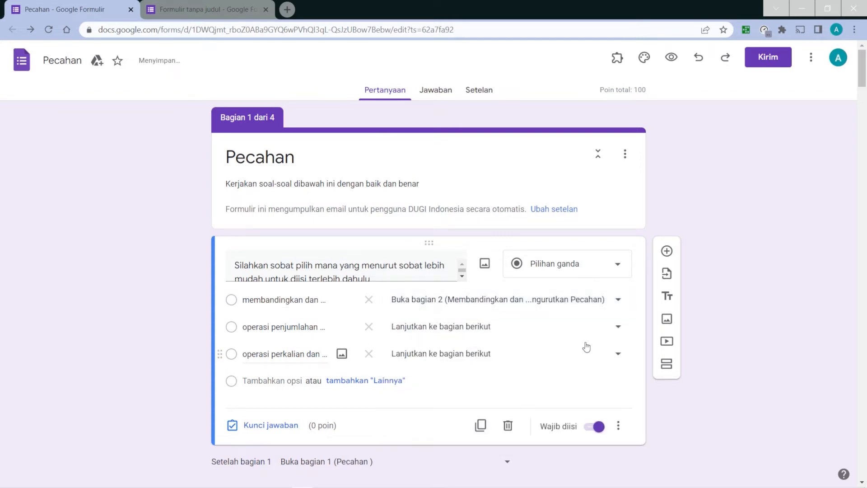
pyautogui.click(588, 333)
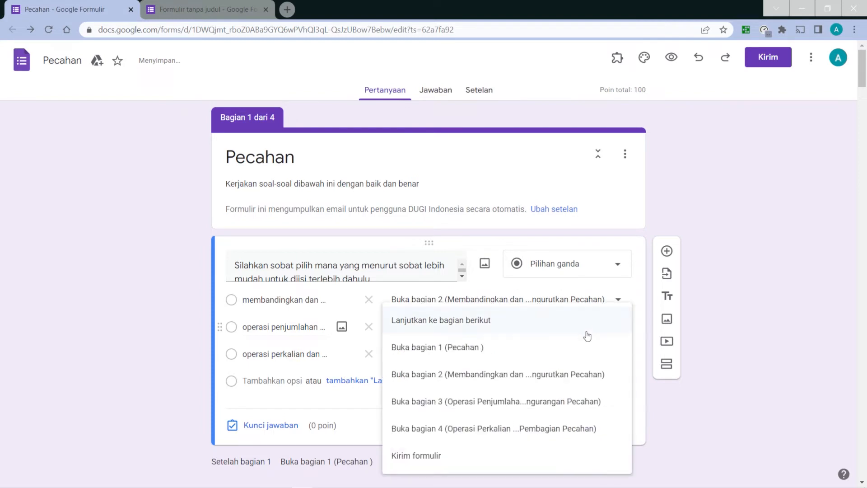
pyautogui.click(578, 401)
pyautogui.click(598, 359)
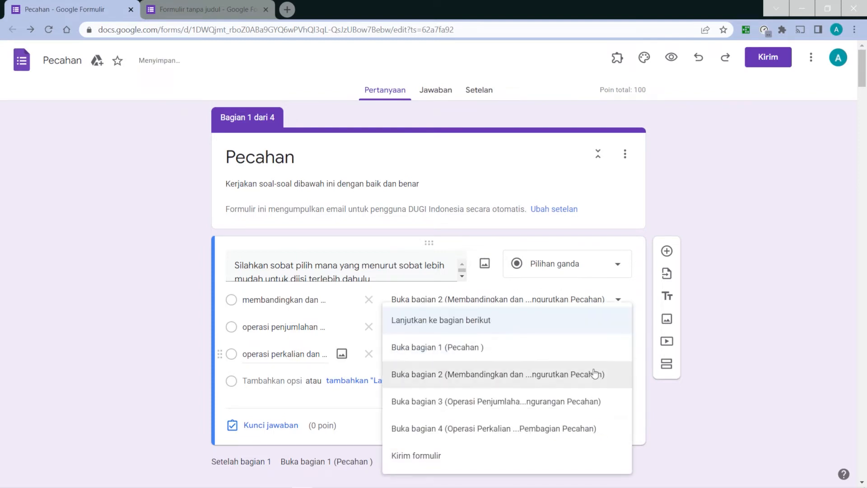
pyautogui.click(585, 423)
# - Check that the last question in each of sections 2, 3 and 4 uses the Pilihan ganda question type
pyautogui.scroll(-15, 585, 402)
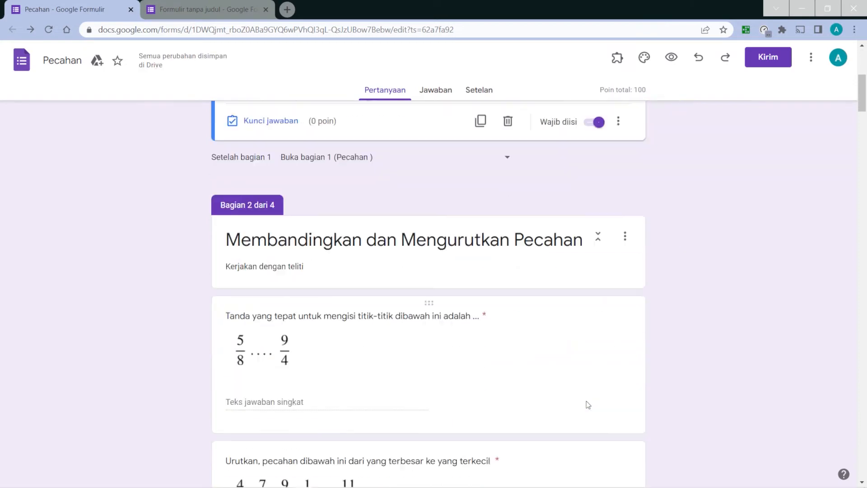
pyautogui.click(617, 389)
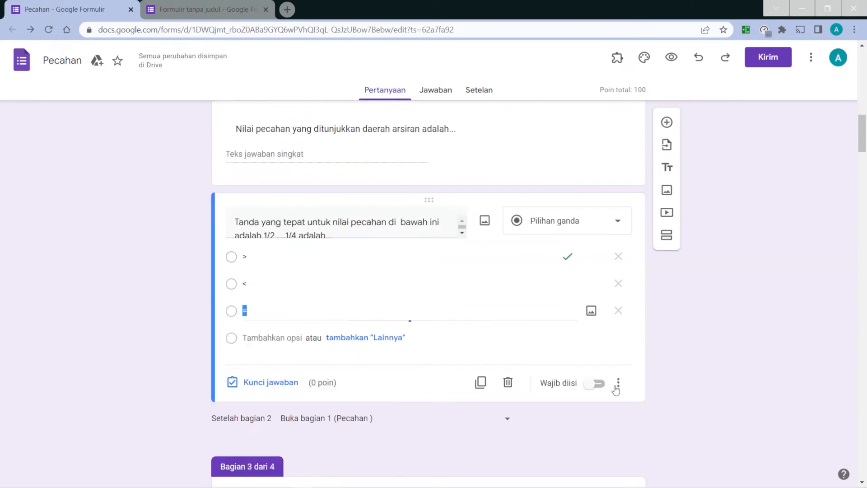
pyautogui.click(586, 225)
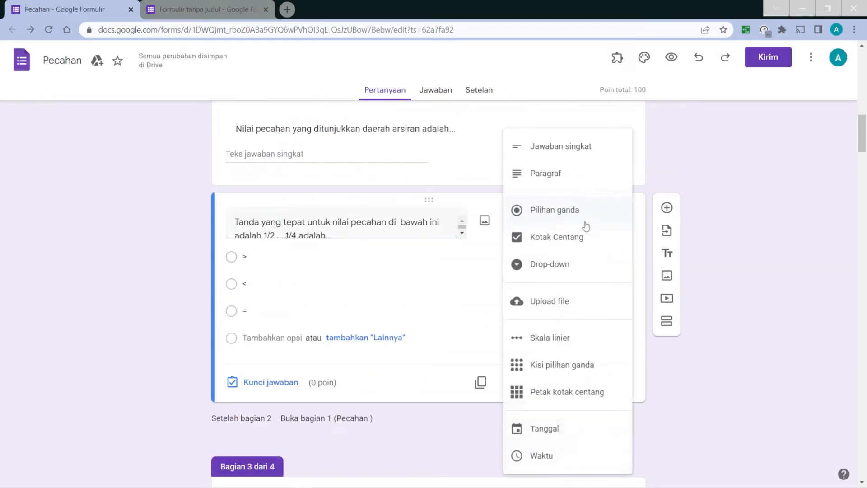
pyautogui.click(586, 224)
pyautogui.scroll(-10, 587, 225)
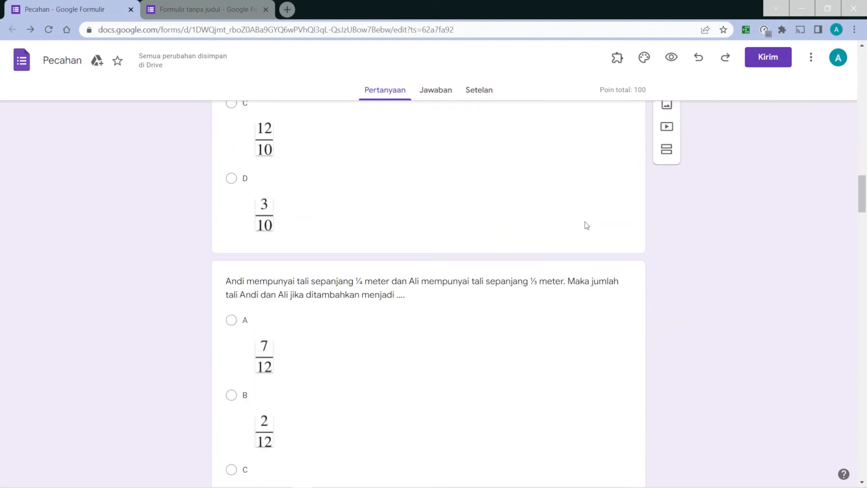
pyautogui.scroll(-8, 587, 226)
pyautogui.click(585, 223)
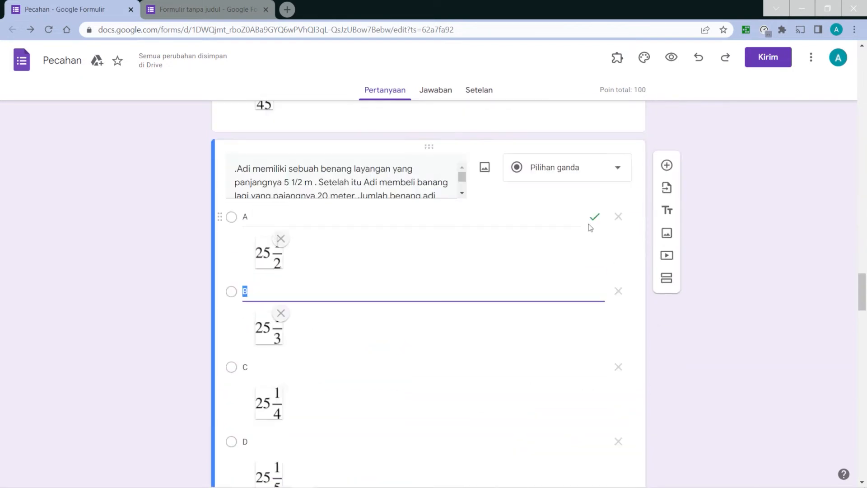
pyautogui.click(575, 181)
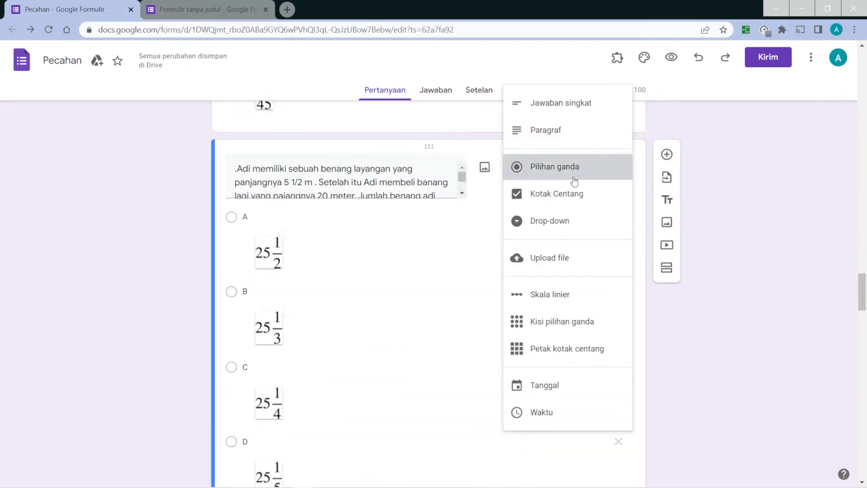
pyautogui.click(574, 181)
pyautogui.scroll(-10, 575, 180)
pyautogui.click(575, 181)
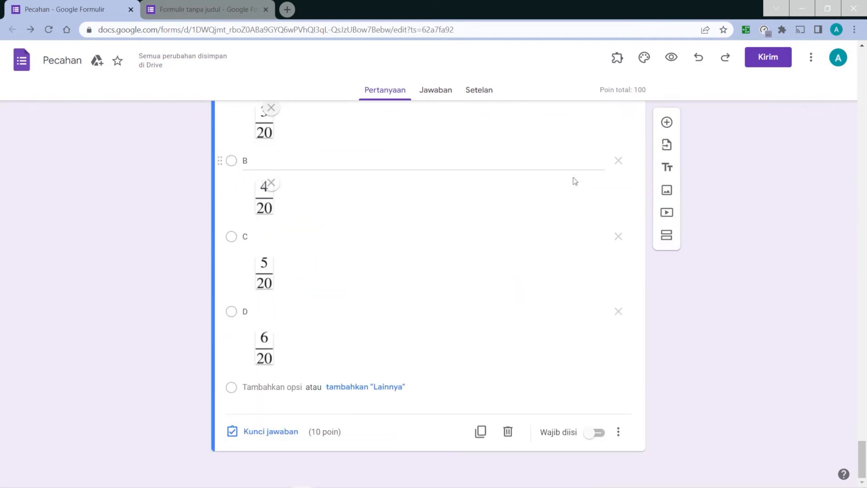
pyautogui.click(577, 166)
pyautogui.click(579, 159)
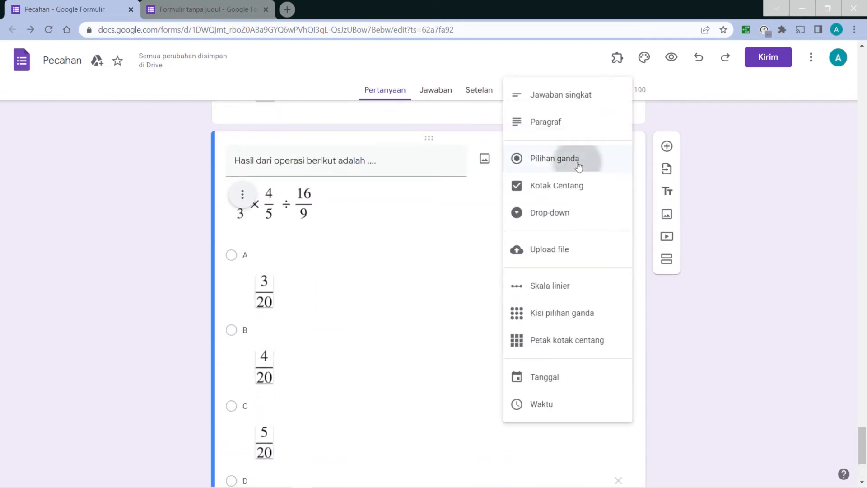
# - Make section 2's last question, on the sign between 1/2 and 1/4, required and enable answer-based section branching on it
pyautogui.moveTo(862, 445); pyautogui.dragTo(864, 137)
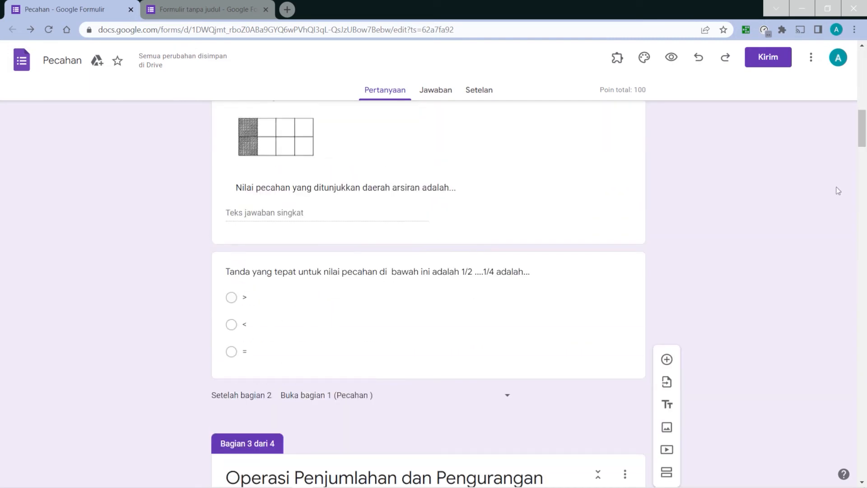
pyautogui.click(635, 347)
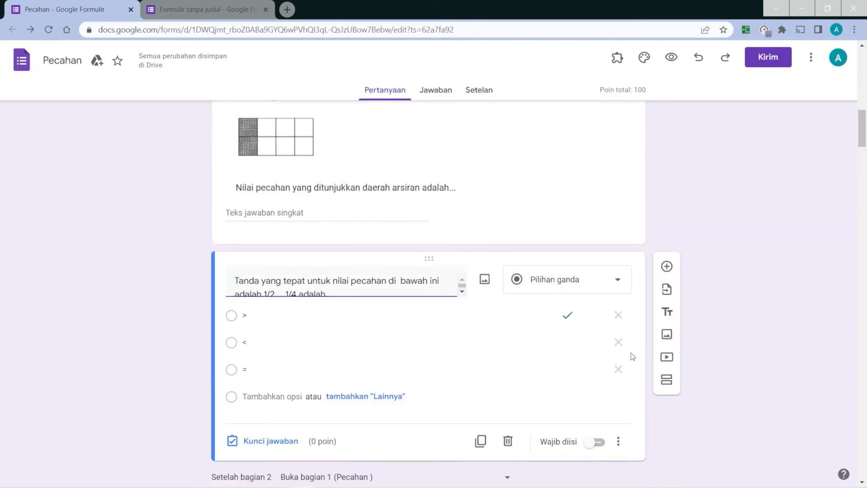
pyautogui.click(598, 442)
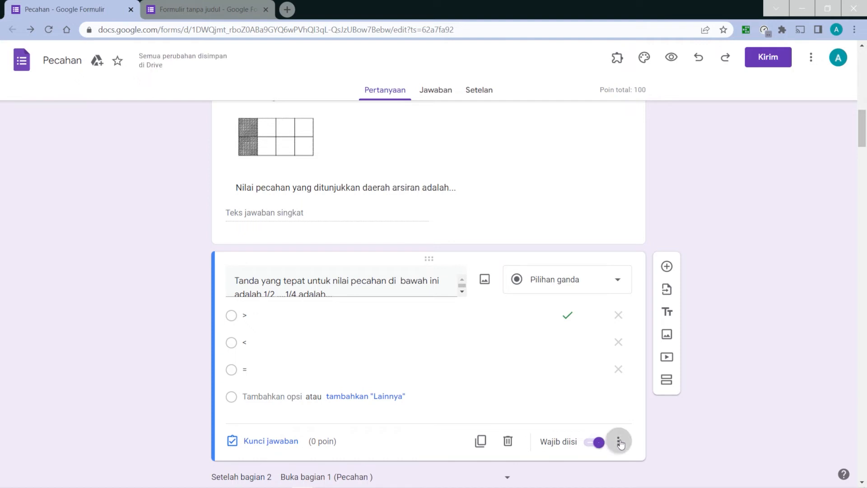
pyautogui.click(617, 443)
pyautogui.click(638, 427)
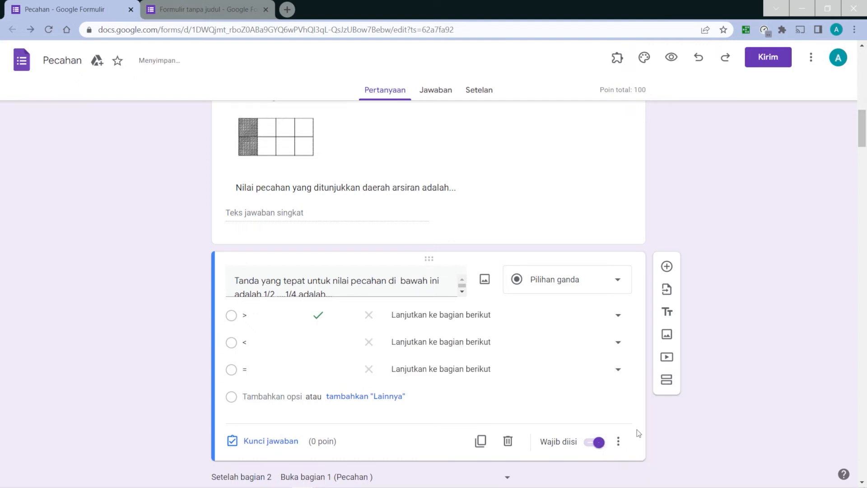
# - Route the >, < and = options of section 2's last question to Kirim formulir
pyautogui.click(616, 316)
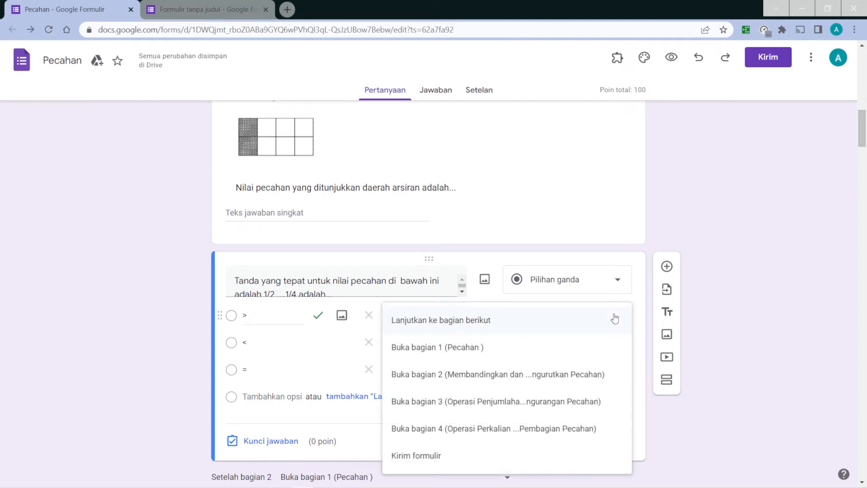
pyautogui.click(531, 457)
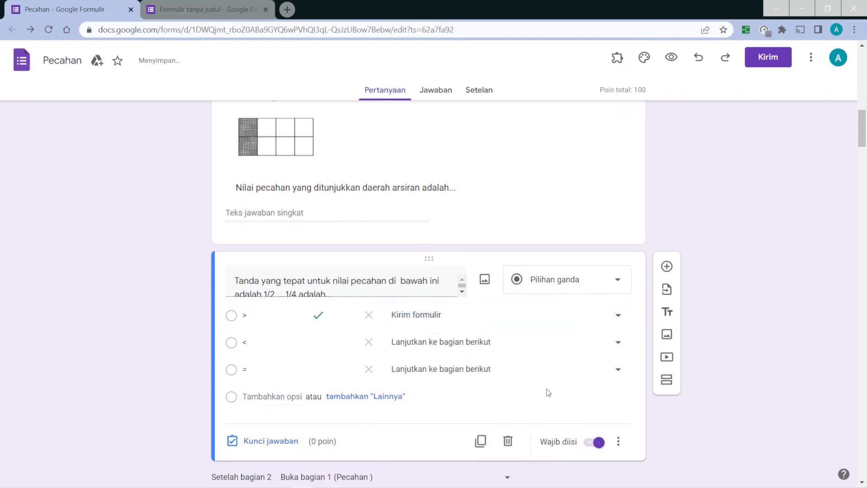
pyautogui.click(566, 348)
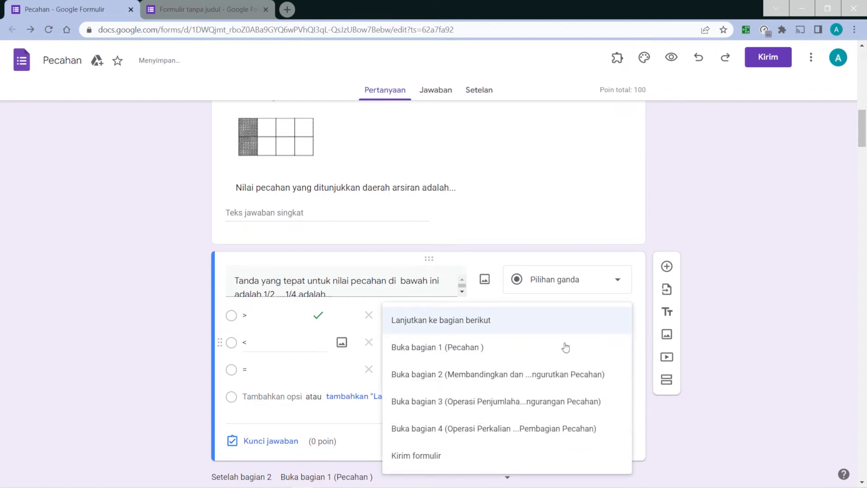
pyautogui.click(531, 458)
pyautogui.click(560, 372)
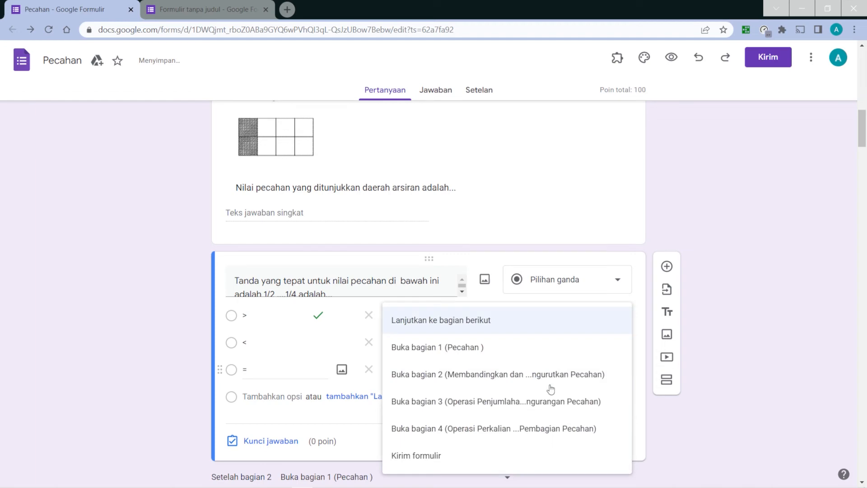
pyautogui.click(515, 458)
# - Make section 3's last question, about Adi's kite string, required and enable answer-based section branching on it
pyautogui.scroll(-18, 517, 460)
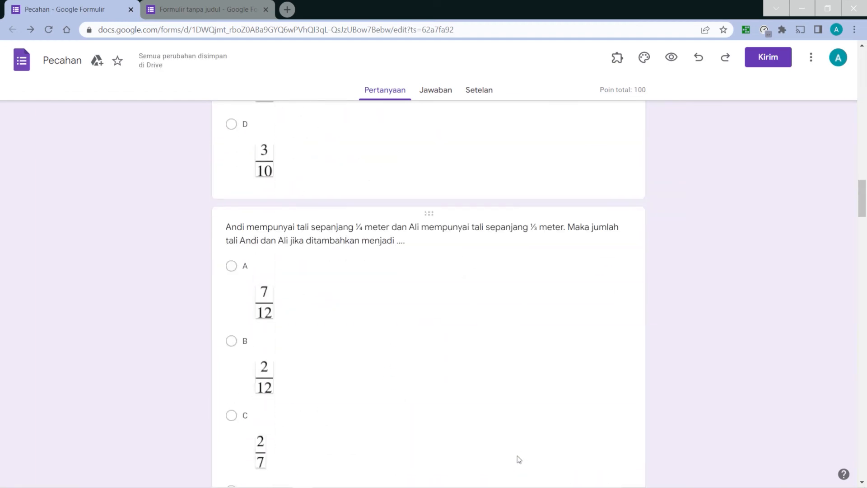
pyautogui.scroll(-20, 518, 456)
pyautogui.scroll(4, 544, 408)
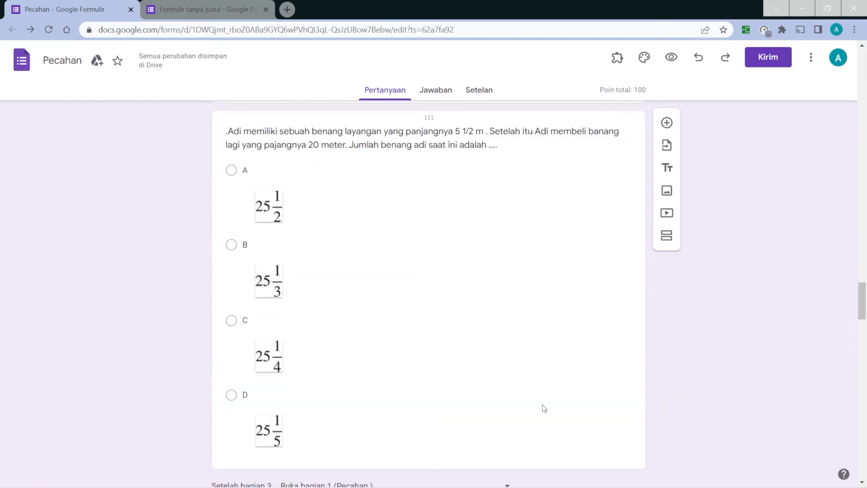
pyautogui.click(544, 409)
pyautogui.click(595, 451)
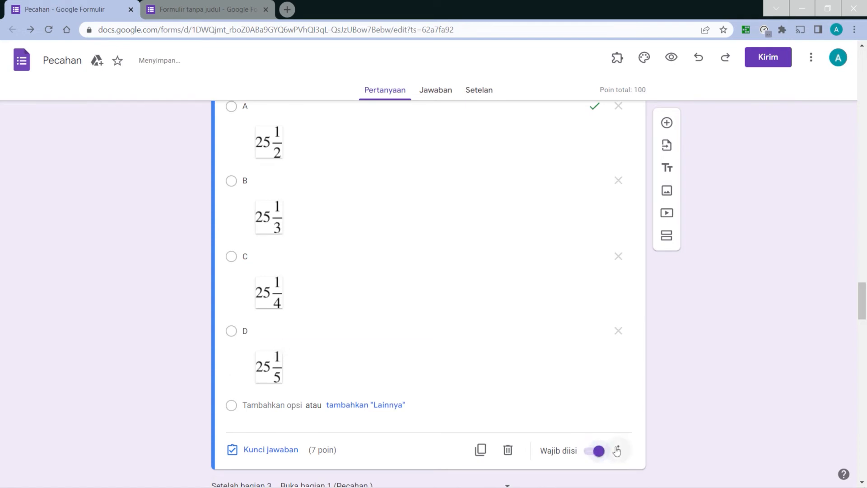
pyautogui.click(619, 450)
pyautogui.click(671, 427)
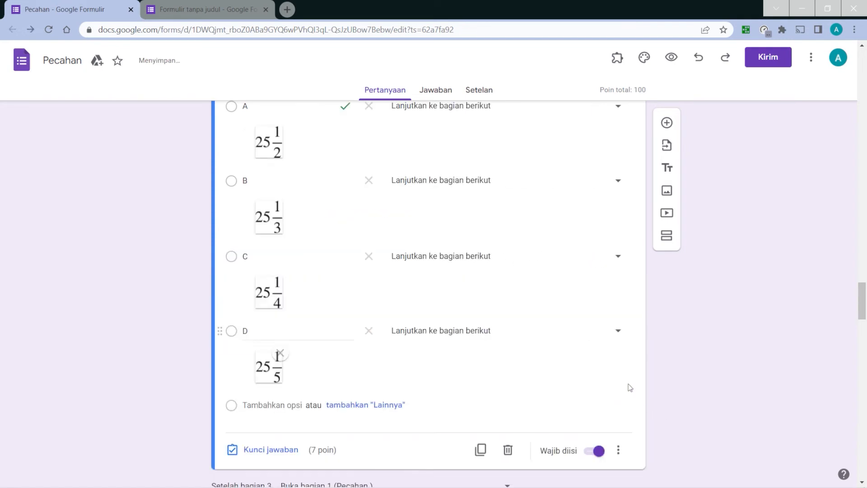
# - Route options A, B, C and D of the kite string question to Kirim formulir
pyautogui.scroll(4, 629, 386)
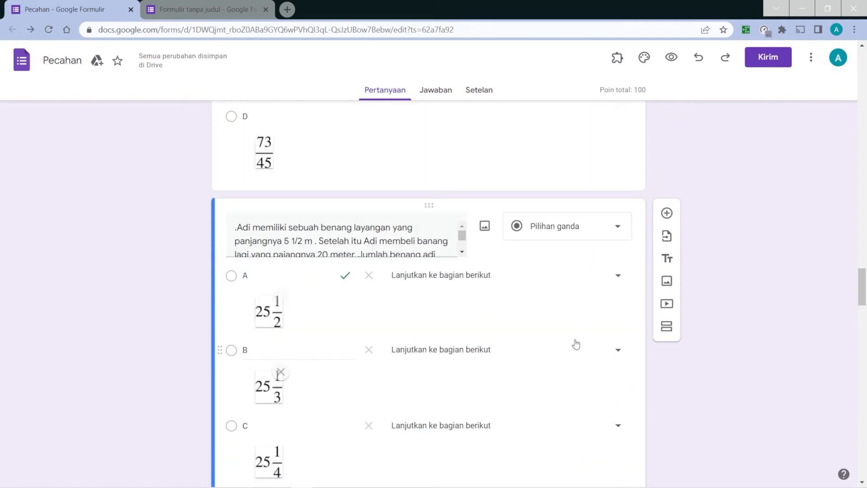
pyautogui.click(577, 288)
pyautogui.click(562, 412)
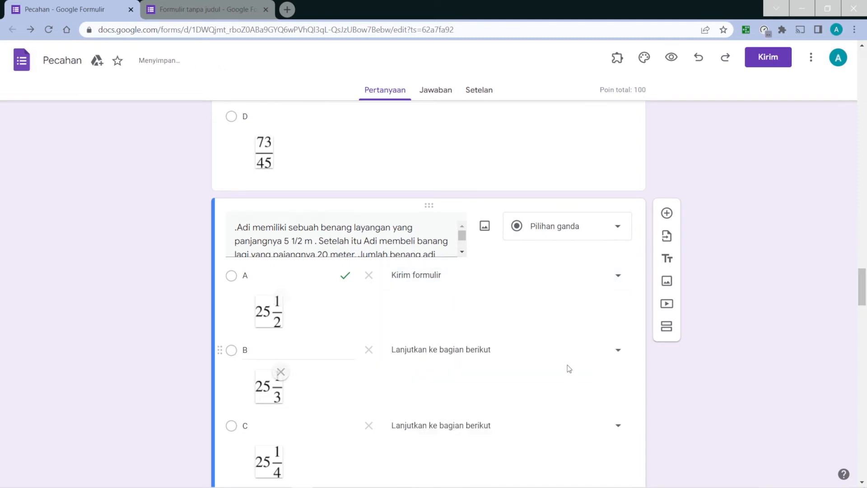
pyautogui.click(568, 361)
pyautogui.click(557, 448)
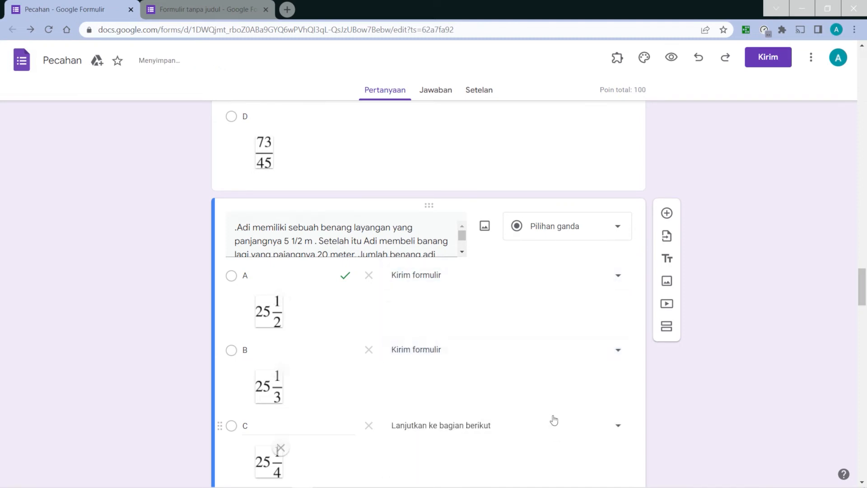
pyautogui.click(556, 430)
pyautogui.click(548, 455)
pyautogui.scroll(-4, 555, 393)
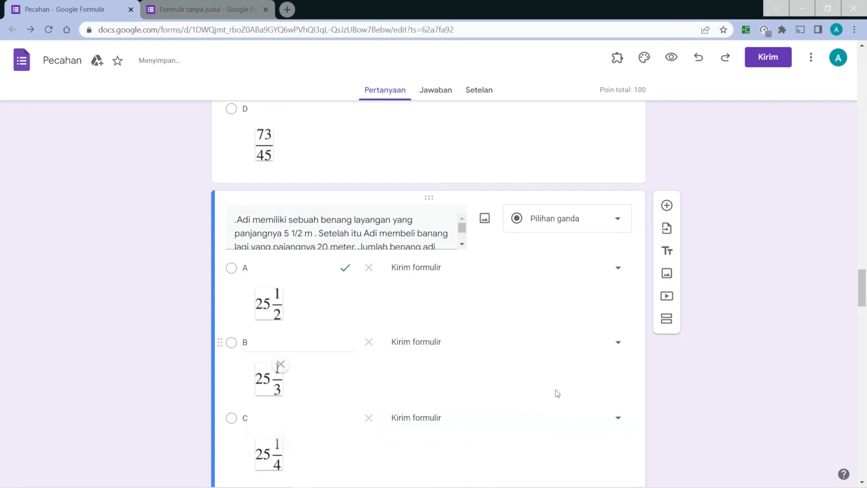
pyautogui.click(557, 340)
pyautogui.click(531, 447)
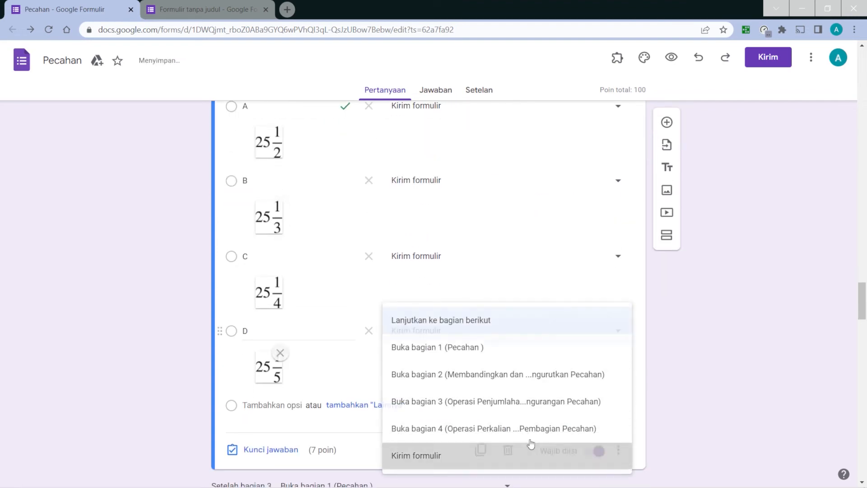
# - Make section 4's last question, "Hasil dari operasi berikut adalah ....", required and enable answer-based section branching on it
pyautogui.scroll(-1, 531, 397)
pyautogui.scroll(-20, 531, 399)
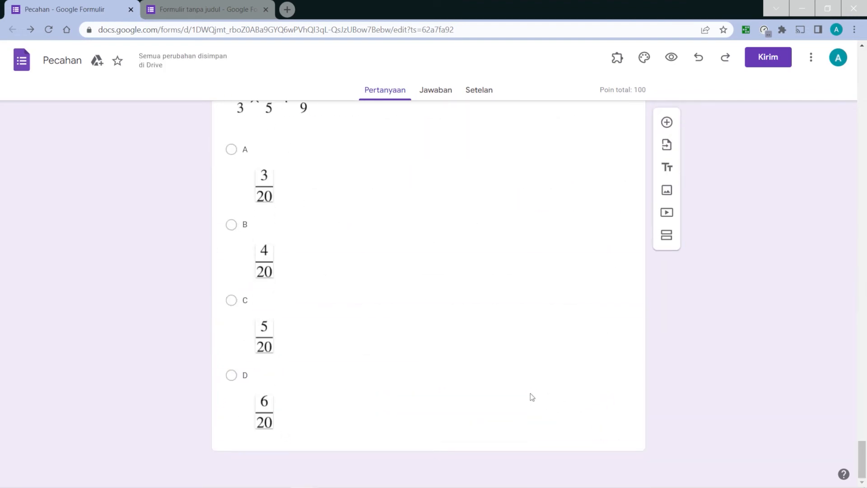
pyautogui.click(532, 397)
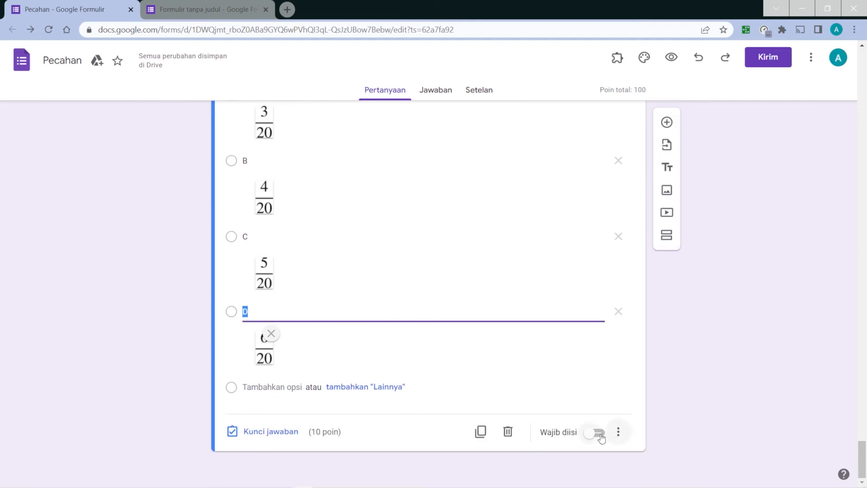
pyautogui.click(601, 437)
pyautogui.click(618, 432)
pyautogui.click(637, 430)
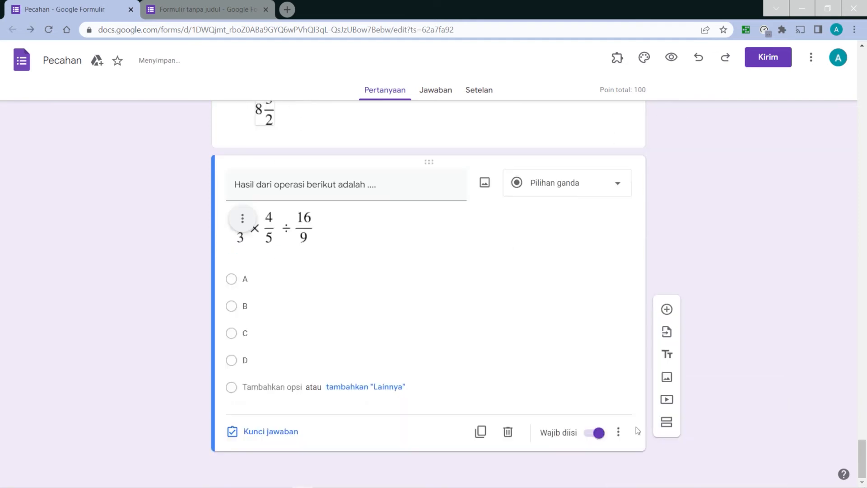
# - Route options A, B, C and D of section 4's last question to Kirim formulir
pyautogui.click(612, 401)
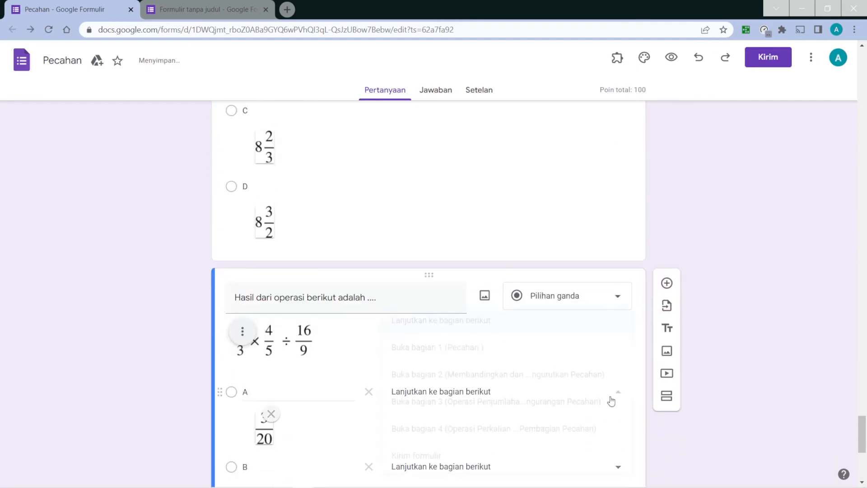
pyautogui.click(591, 412)
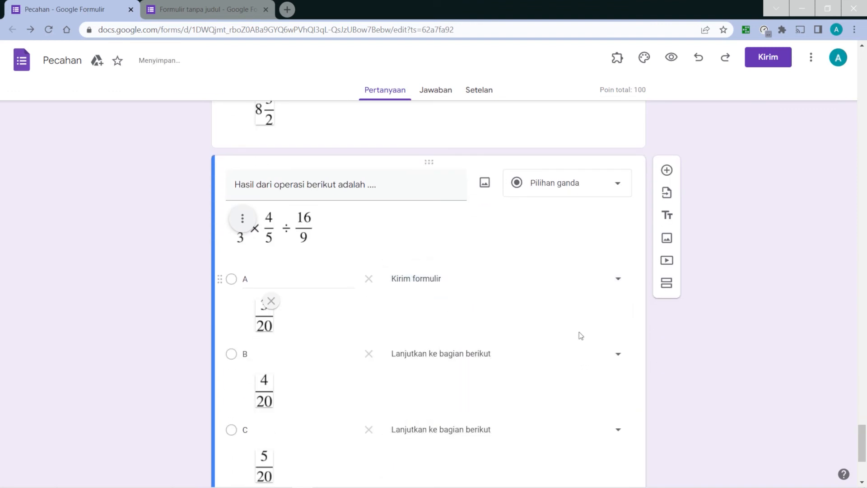
pyautogui.click(581, 353)
pyautogui.click(563, 451)
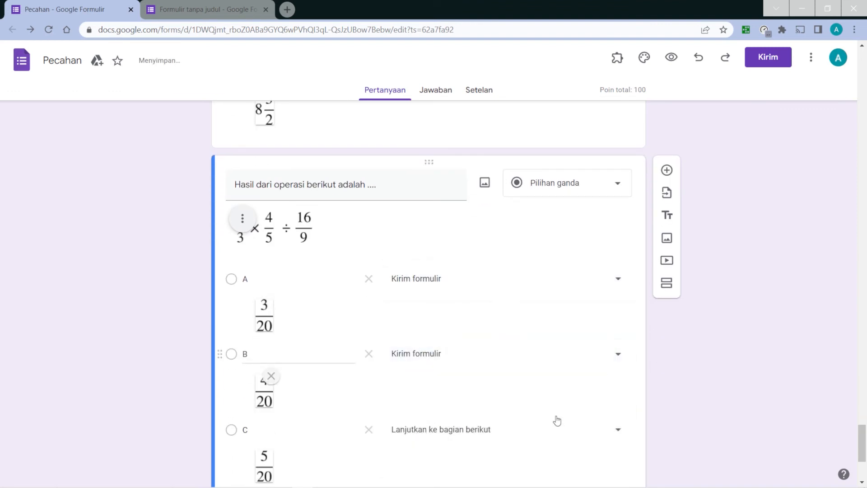
pyautogui.click(558, 429)
pyautogui.click(542, 454)
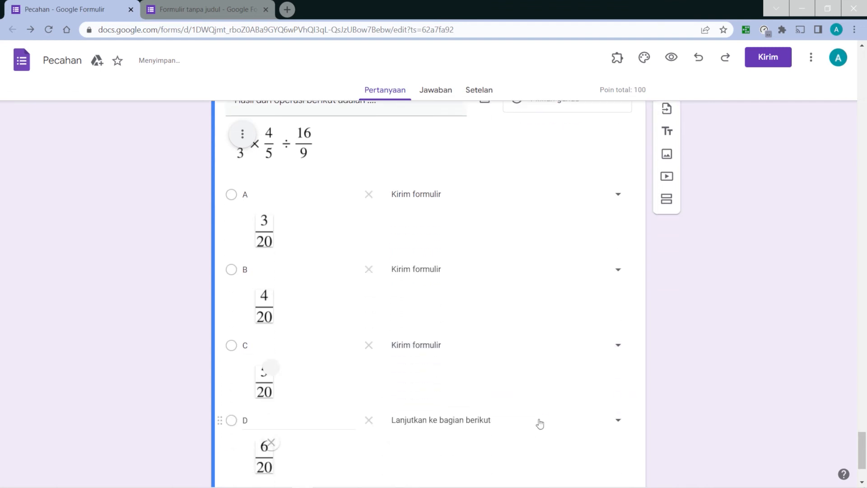
pyautogui.click(538, 396)
pyautogui.click(528, 453)
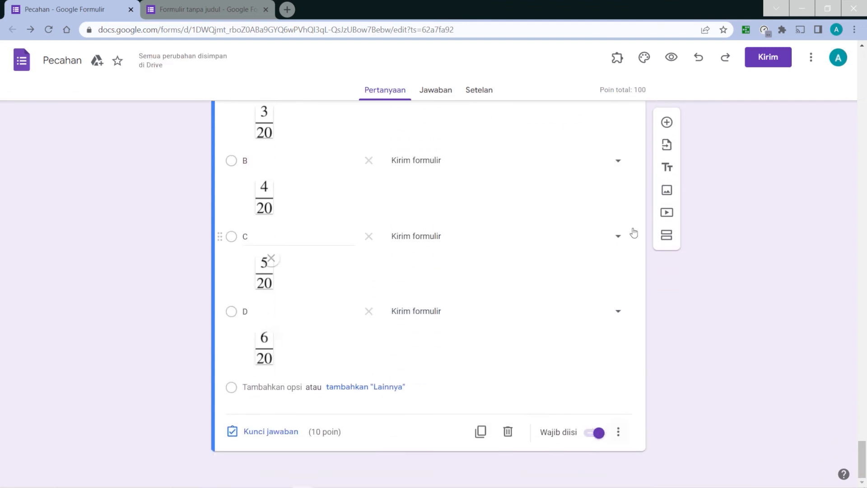
# - Preview the form, choose "membandingkan dan mengurutkan pecahan" and go through its section to the submission page
pyautogui.click(672, 57)
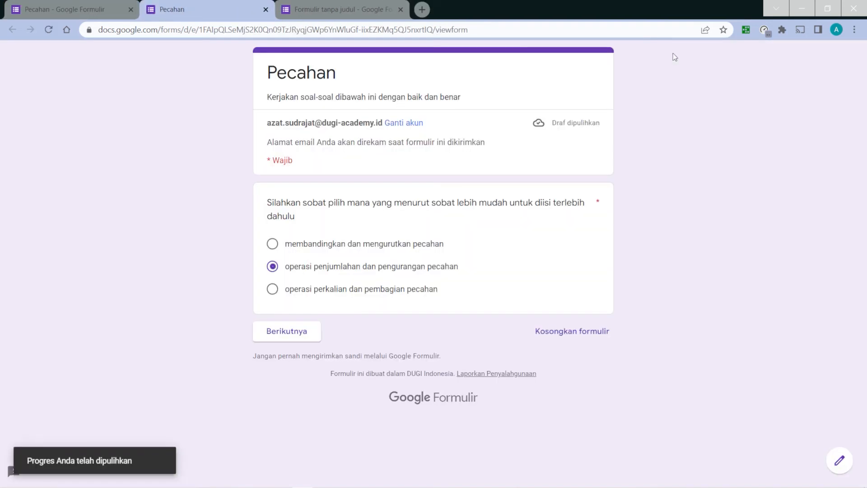
pyautogui.click(273, 244)
pyautogui.click(301, 332)
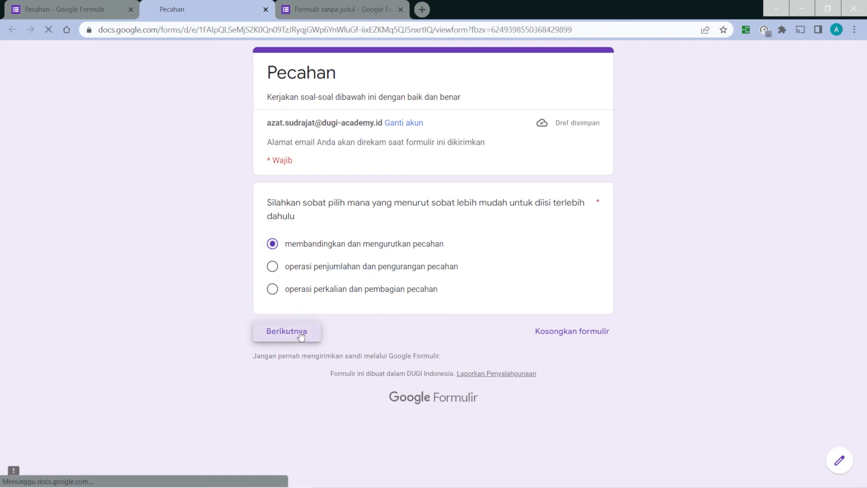
pyautogui.scroll(-2, 288, 268)
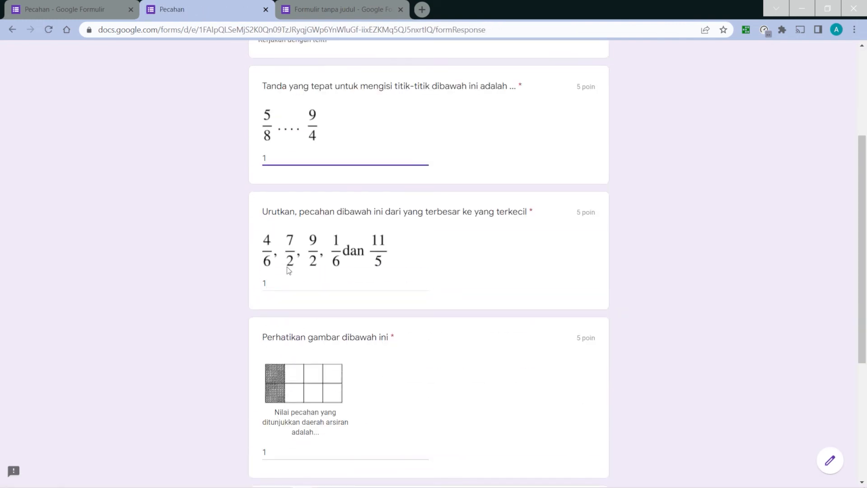
pyautogui.click(289, 285)
pyautogui.scroll(-2, 293, 307)
pyautogui.click(292, 340)
pyautogui.scroll(-2, 289, 348)
pyautogui.click(336, 396)
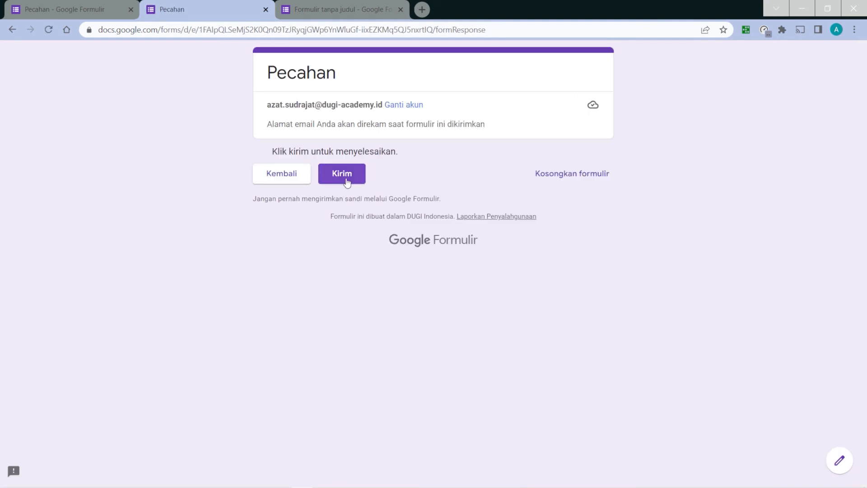
# - Return to the topic question, choose "operasi penjumlahan dan pengurangan pecahan" and open its section
pyautogui.click(298, 176)
pyautogui.click(274, 268)
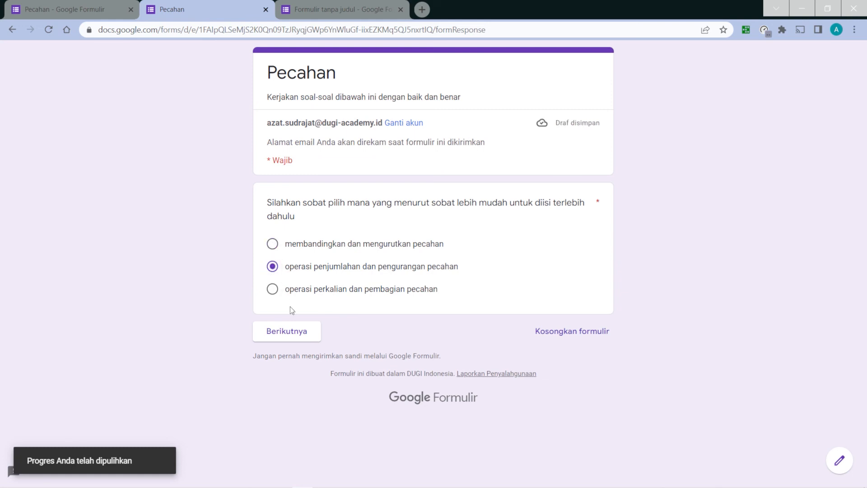
pyautogui.click(300, 337)
pyautogui.click(307, 335)
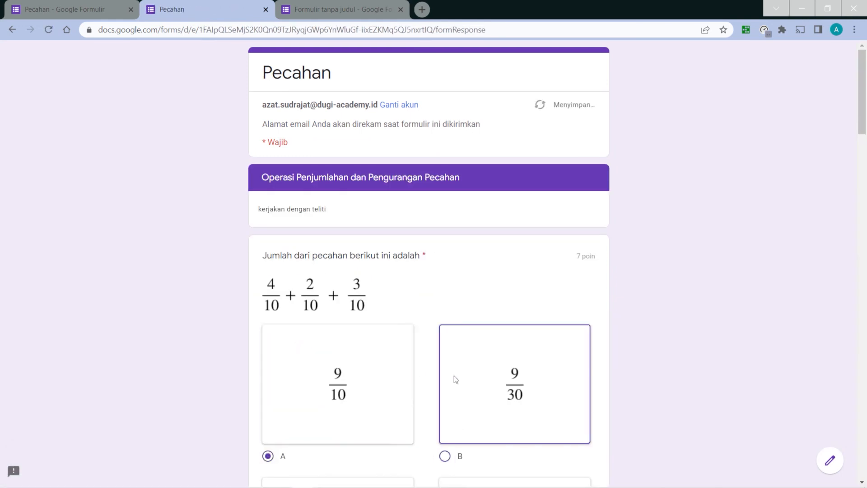
# - Answer the addition and subtraction section's questions, including 9/30, 2/8 and 25 1/3, and continue to the submission page
pyautogui.click(456, 380)
pyautogui.scroll(-7, 454, 210)
pyautogui.click(476, 402)
pyautogui.scroll(-7, 484, 355)
pyautogui.click(491, 350)
pyautogui.scroll(-3, 492, 350)
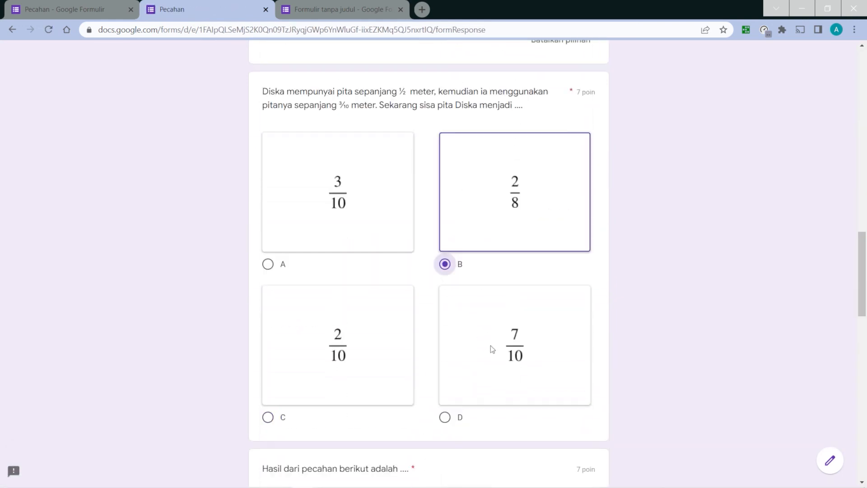
pyautogui.scroll(-5, 488, 348)
pyautogui.click(496, 409)
pyautogui.scroll(-9, 494, 360)
pyautogui.click(486, 292)
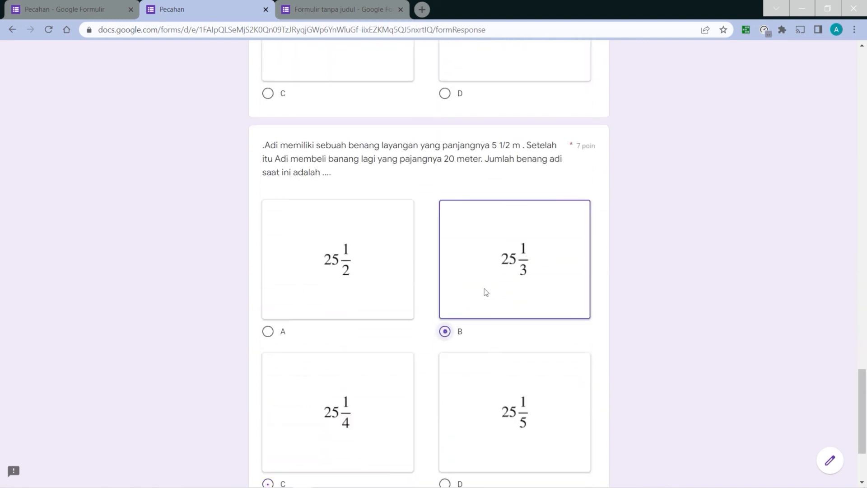
pyautogui.scroll(-3, 486, 292)
pyautogui.click(364, 400)
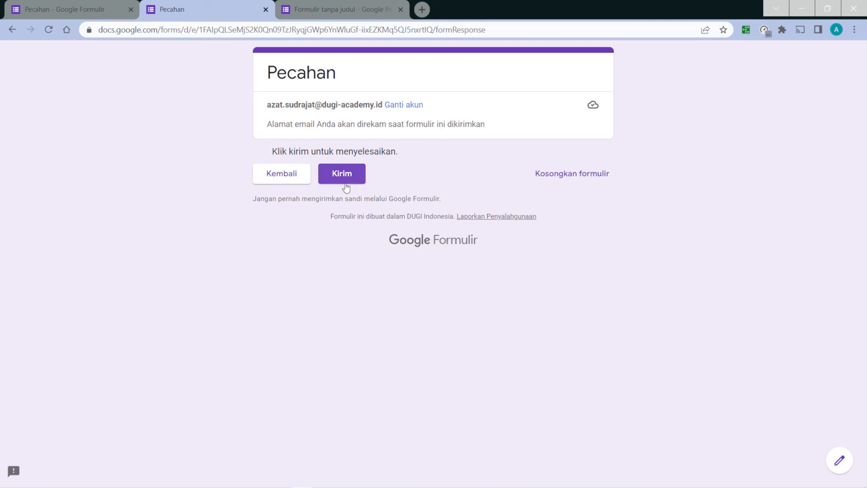
# - Return to the topic question, choose "operasi perkalian dan pembagian pecahan", go through its section and submit the form
pyautogui.click(301, 183)
pyautogui.click(275, 293)
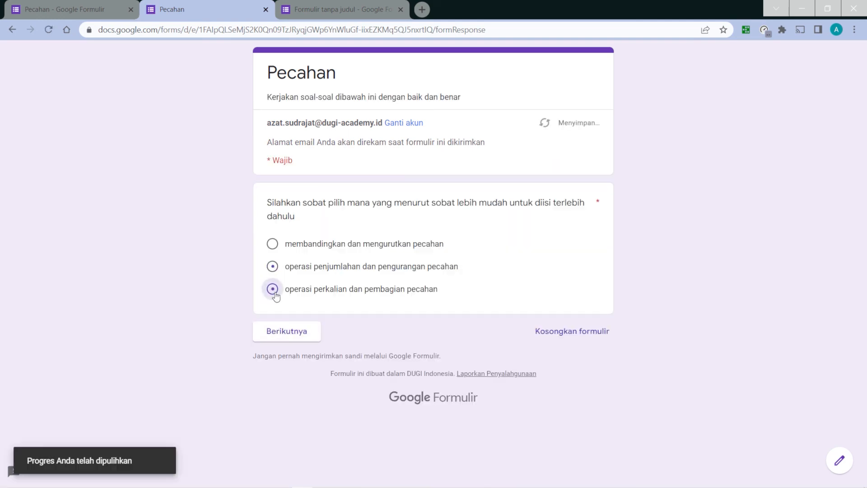
pyautogui.click(313, 333)
pyautogui.scroll(-10, 323, 316)
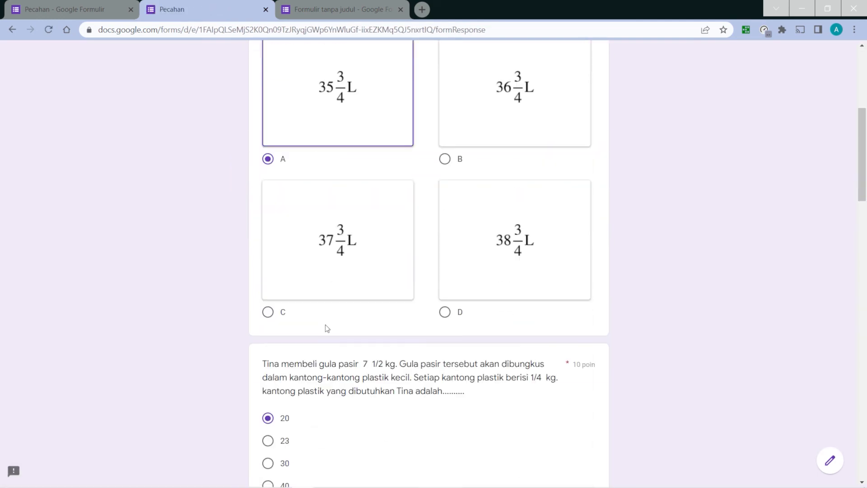
pyautogui.scroll(-1, 325, 339)
pyautogui.scroll(-13, 329, 297)
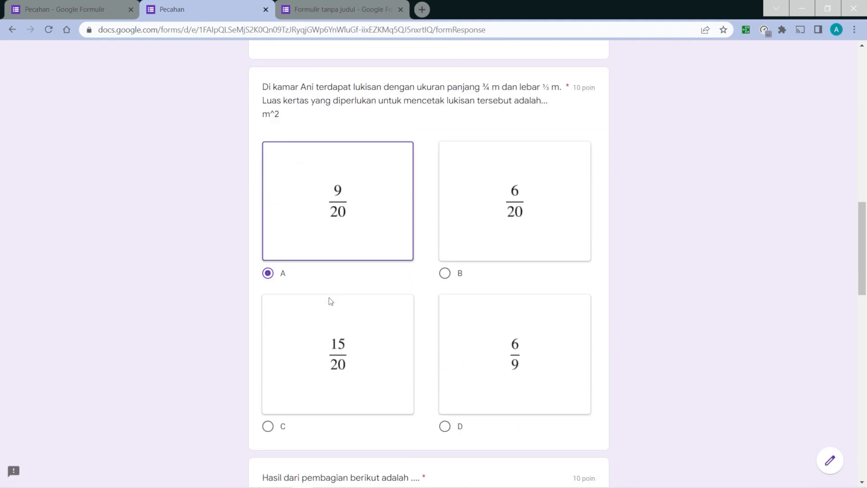
pyautogui.click(342, 404)
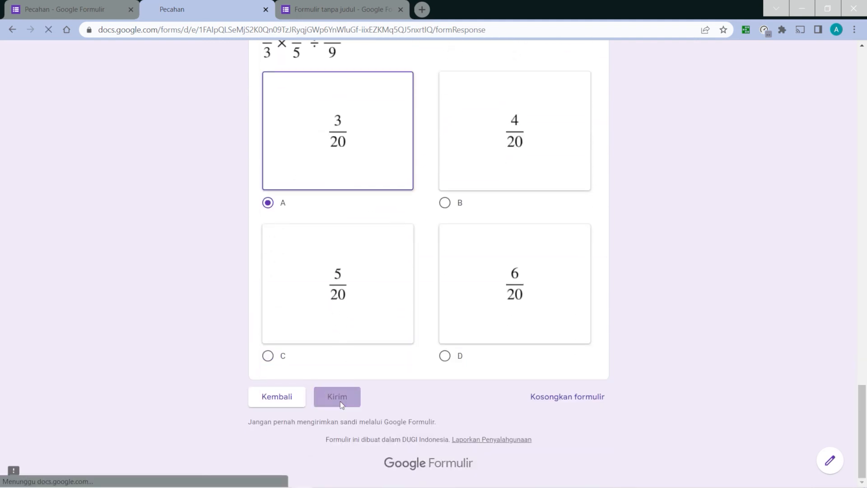